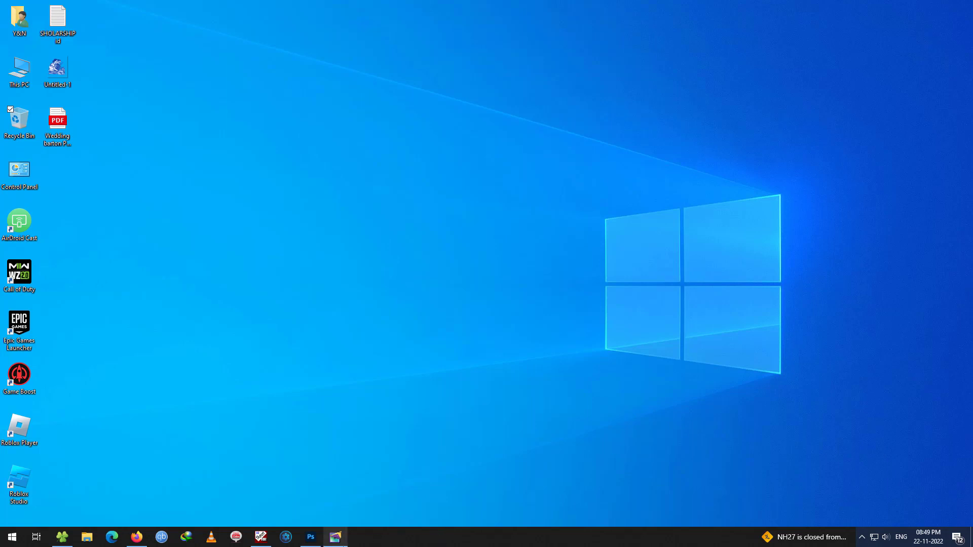
Drag the blue clipart logo to the right so it sits above the notice title
left_click(335, 537)
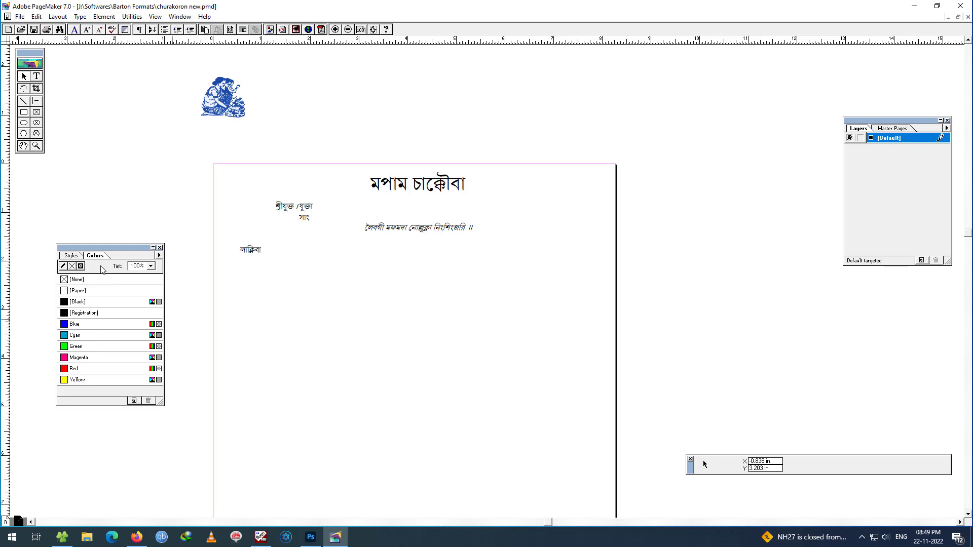
left_click(223, 97)
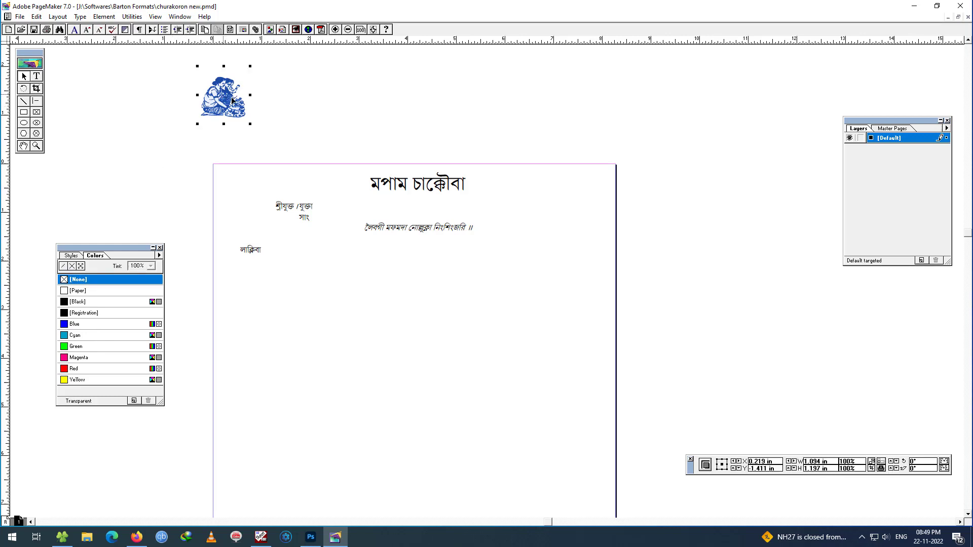
left_click_drag(224, 96, 341, 97)
left_click(398, 93)
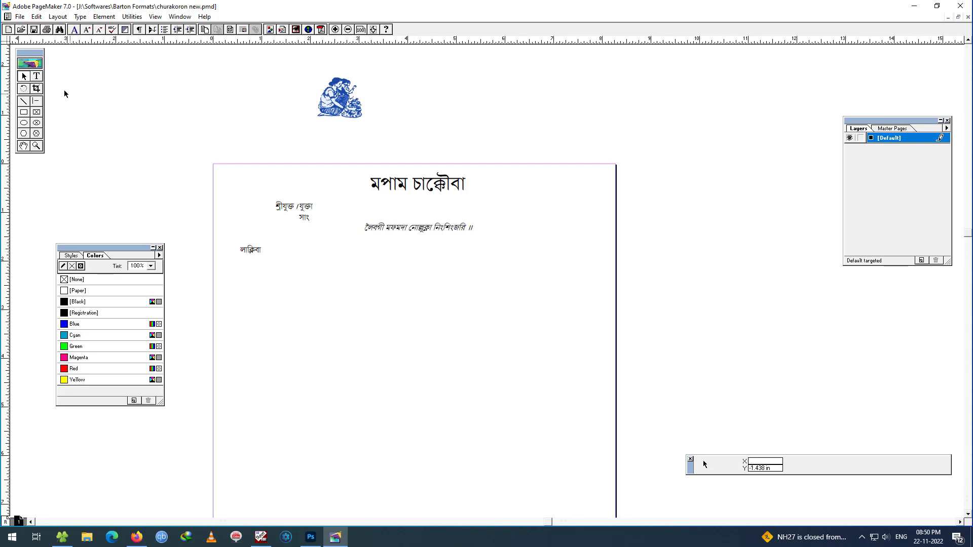
Complete the body text after লাল্লিবা, add the signature heading and lines, and right-align them
left_click(35, 76)
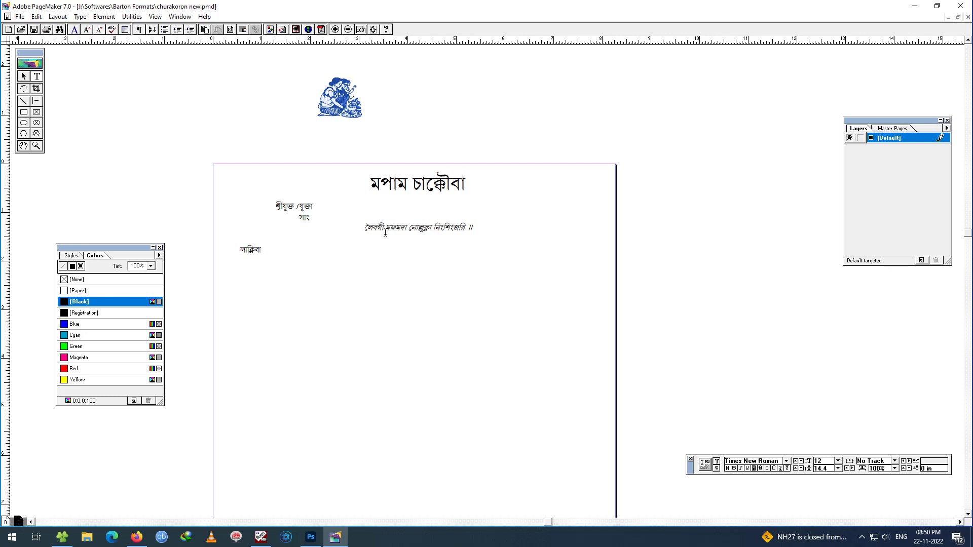
left_click(262, 249)
type("াং")
type(" ১৮।")
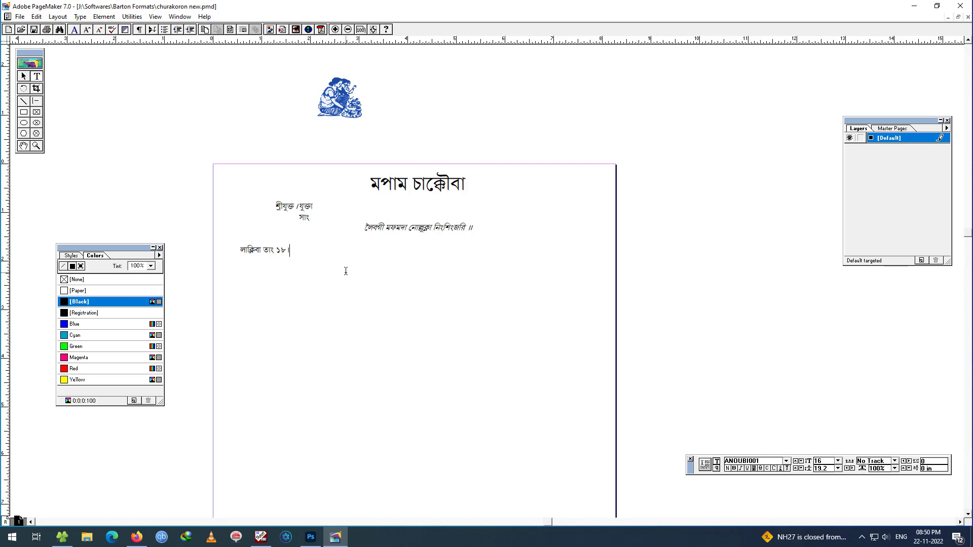
type("২।")
type("২০২১ ইং, ফাইরেনগী ৬ নি পানবা শগোলশেল নুমিৎকী অয়ুক পুং ১১.০০ তাবা মতমদা")
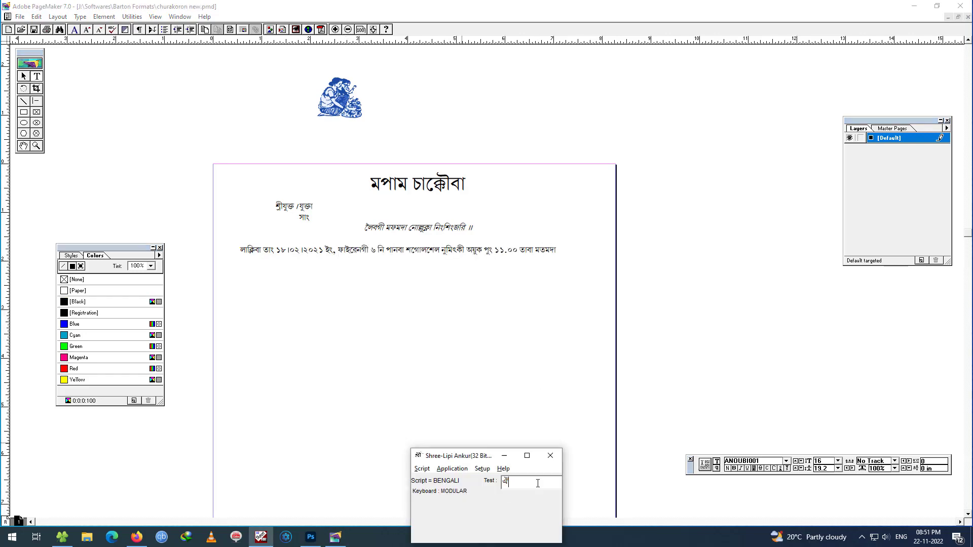
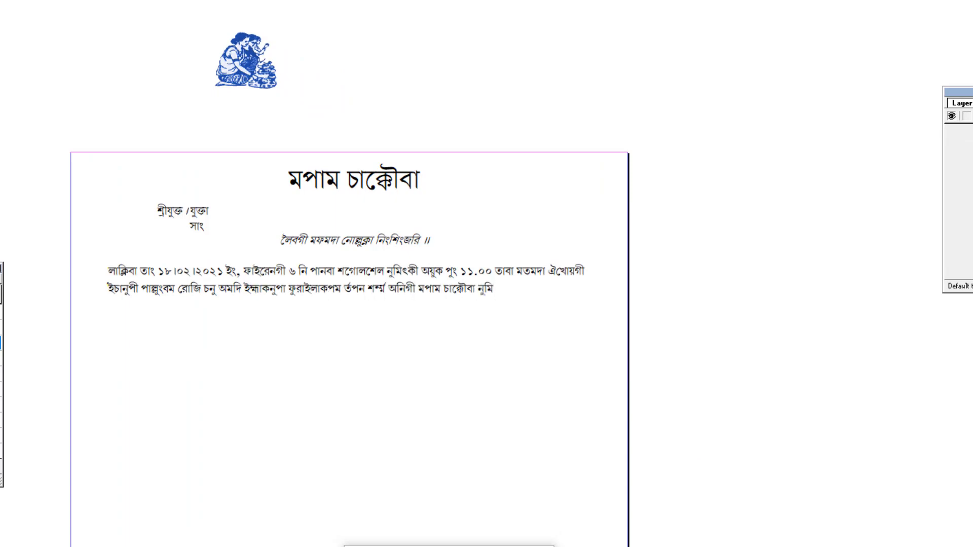
type(" থোক্লে । থৌরম অসিদা অহল- লমন, মরুপ - মপাং খ্বাই খিবিক্লা মতম চানা লেংবীকরক্নুনা")
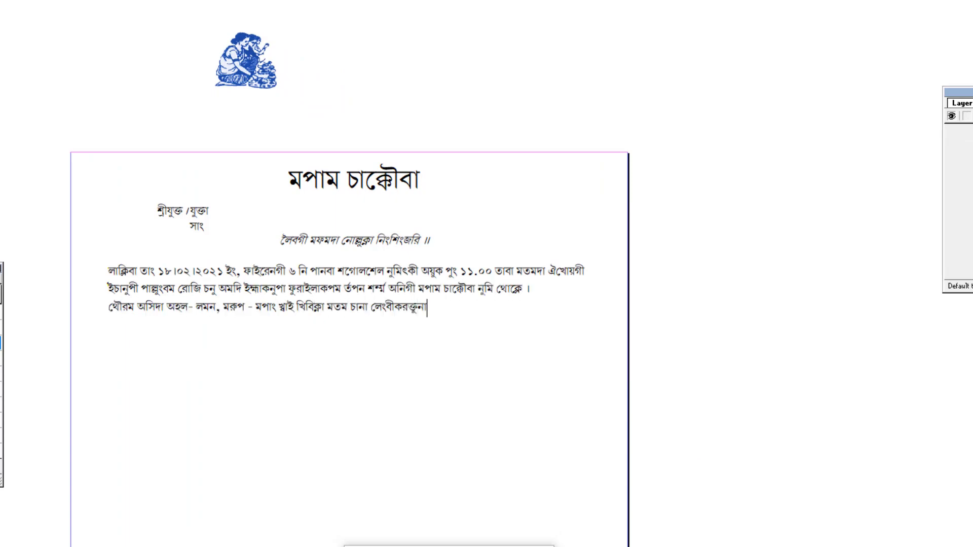
type(" লুক্লেন ফংবীরনবা চেনা লৈগী মহুৎ শিন্দুনা পাওজেল কচ্চরি । চেনা লৈগী মহুৎ শি")
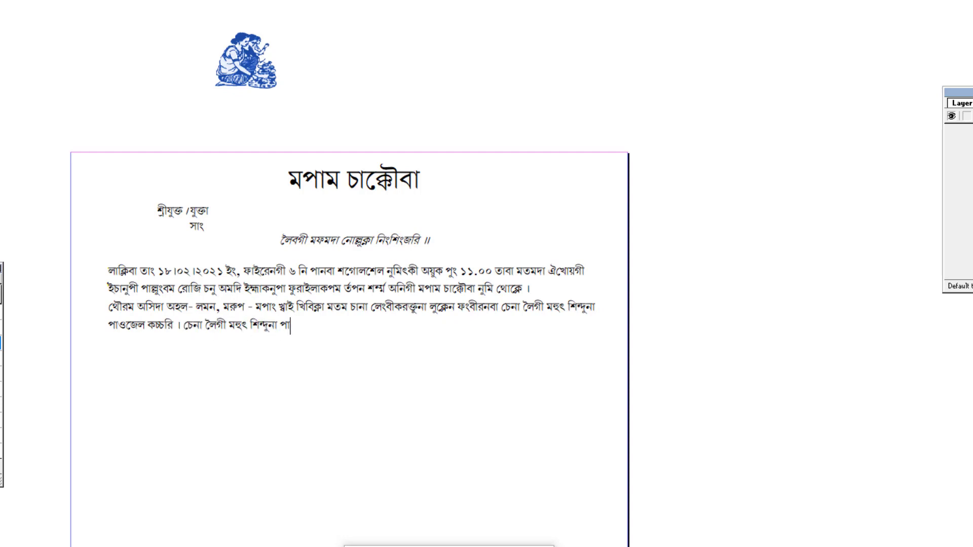
type("ন্দুনা পাওজেল কচ্চবগী অরান- অহুই খিবিক ঙাকপীগনি ।।")
key("Return")
type("নোল্লুকচরিবা :-")
key("Return")
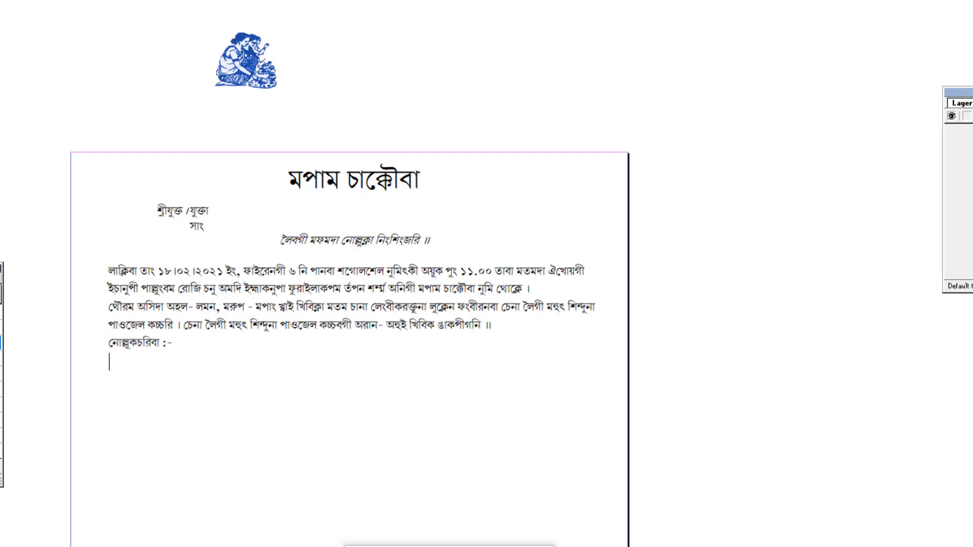
type("পী. বিমল (পনথৌ)")
key("Return")
type("অমসুং")
key("Return")
type("পী. ওংবী")
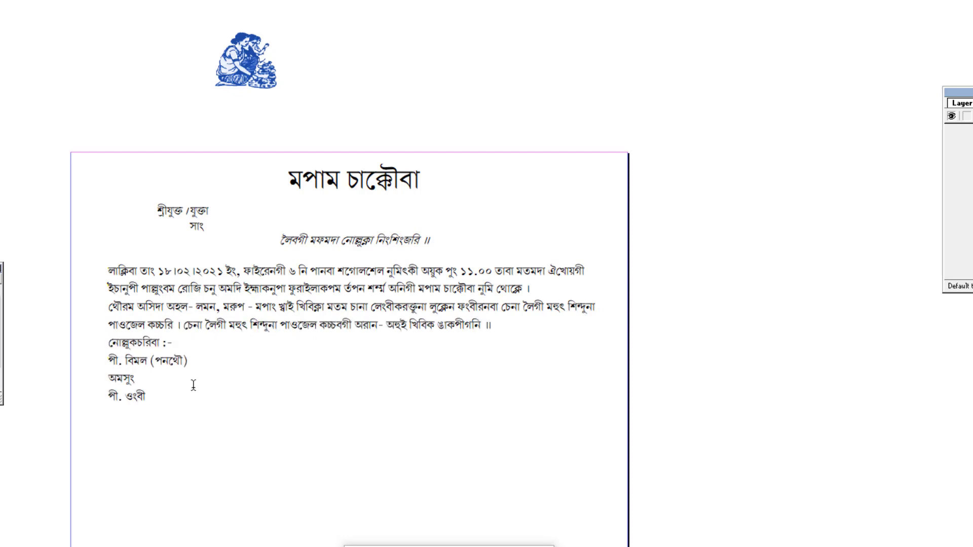
type(" শখি (পলেম)")
left_click_drag(109, 342, 115, 411)
key("ctrl+shift+t")
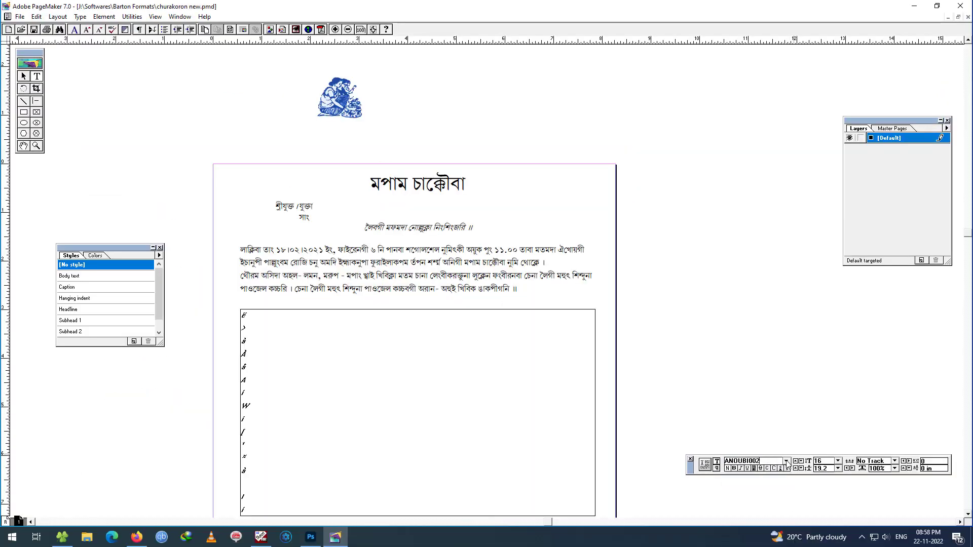
Apply the ANOUBI001 font to the selected signature lines
left_click(786, 460)
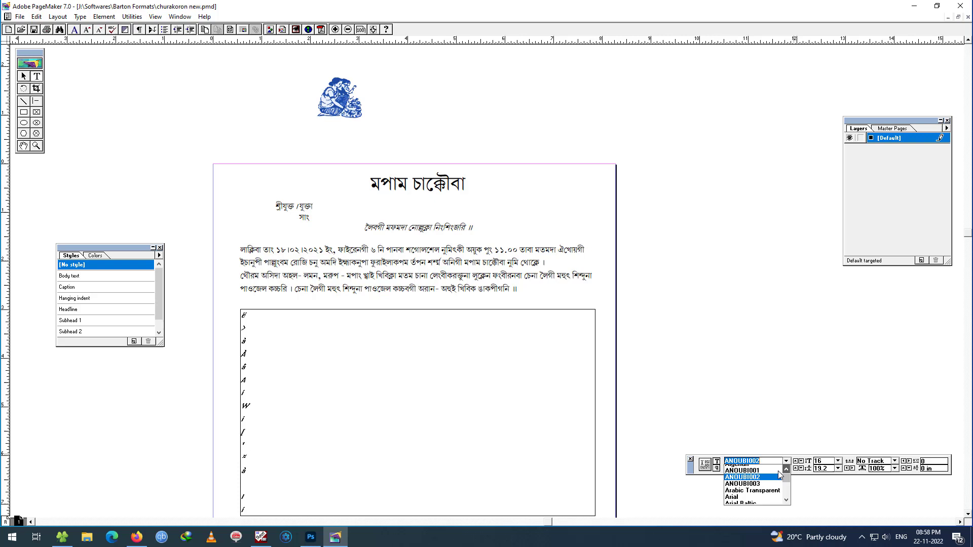
left_click(749, 467)
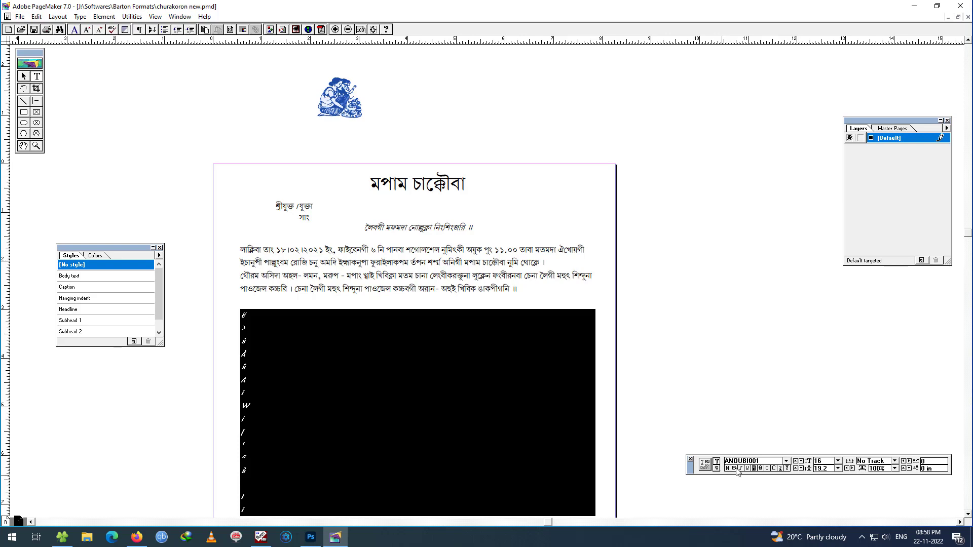
left_click(740, 366)
scroll(612, 330, "down", 2)
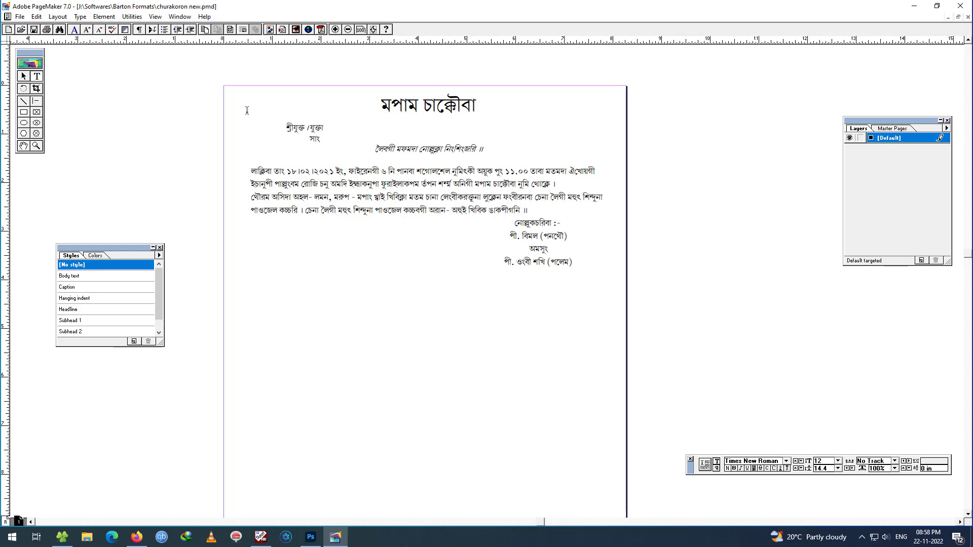
Shift the original notice text block slightly down the page
left_click(23, 76)
left_click(437, 184)
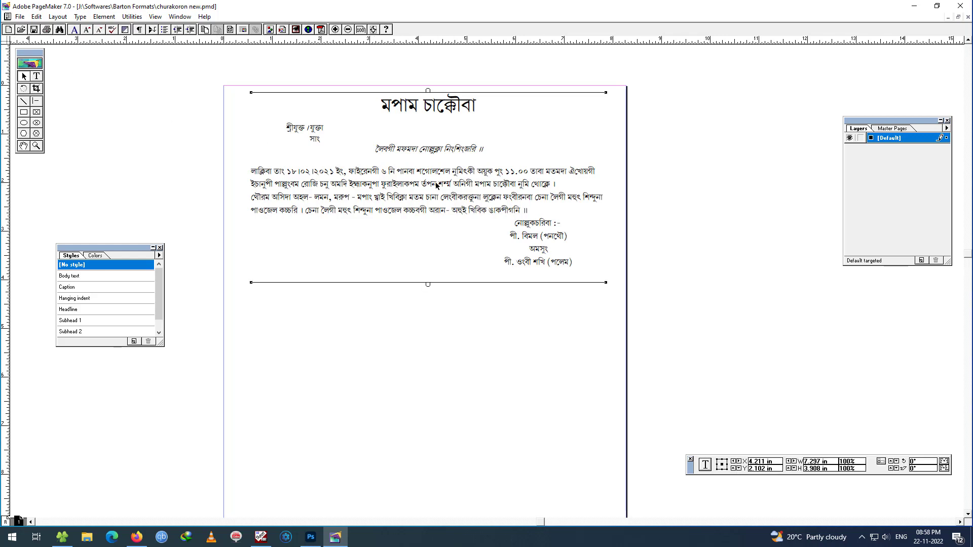
left_click_drag(438, 185, 439, 194)
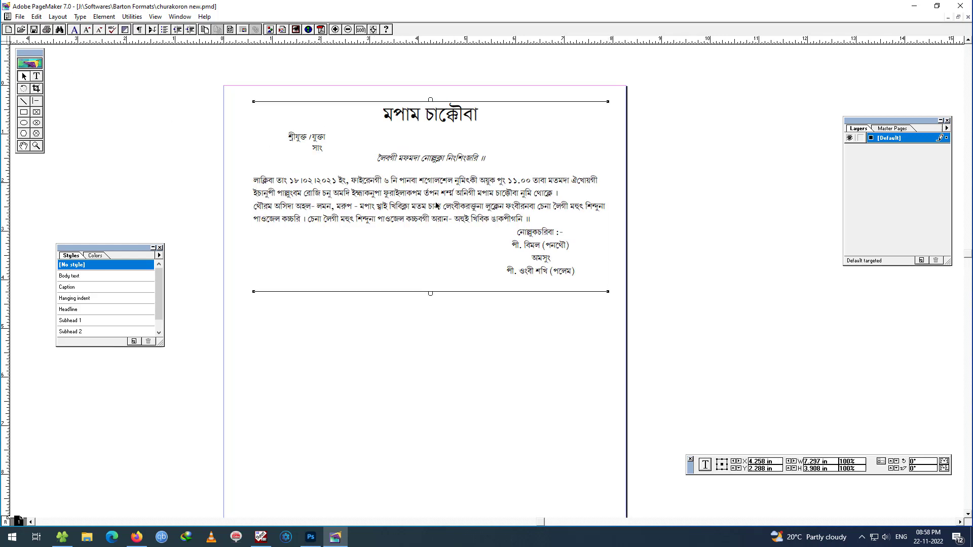
scroll(542, 281, "down", 2)
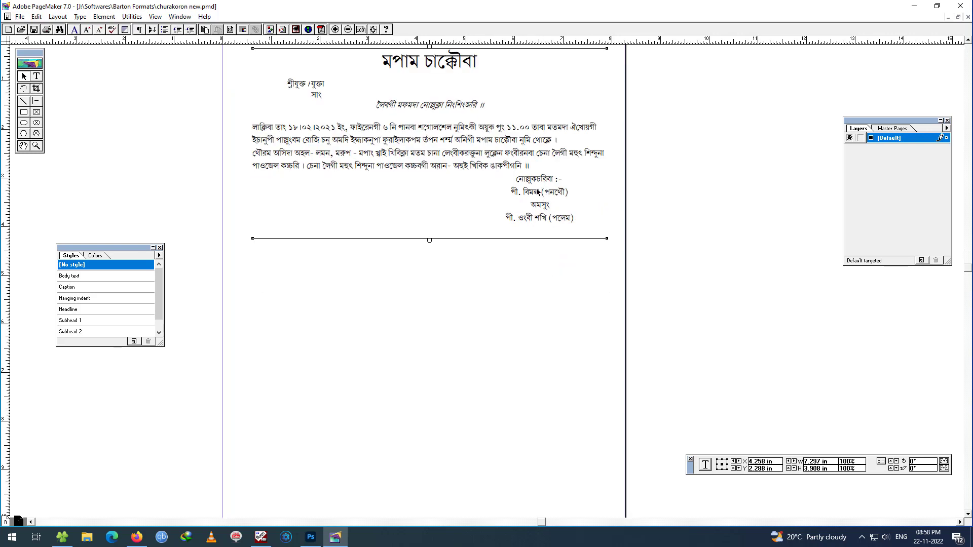
key("ctrl+minus")
key("ctrl+equal")
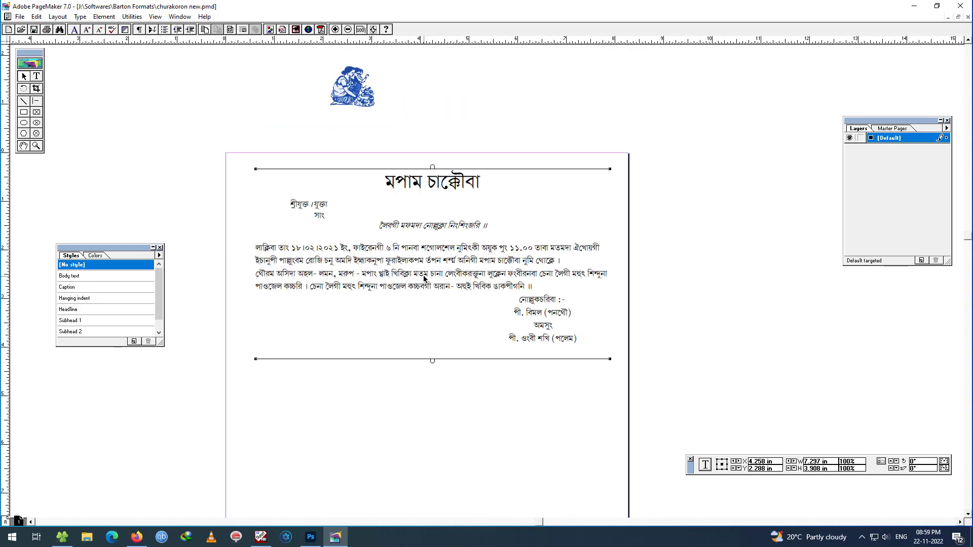
key("ctrl+shift+a")
Copy the notice and paste a second copy lower on the page
left_click(423, 279)
key("ctrl+c")
key("ctrl+v")
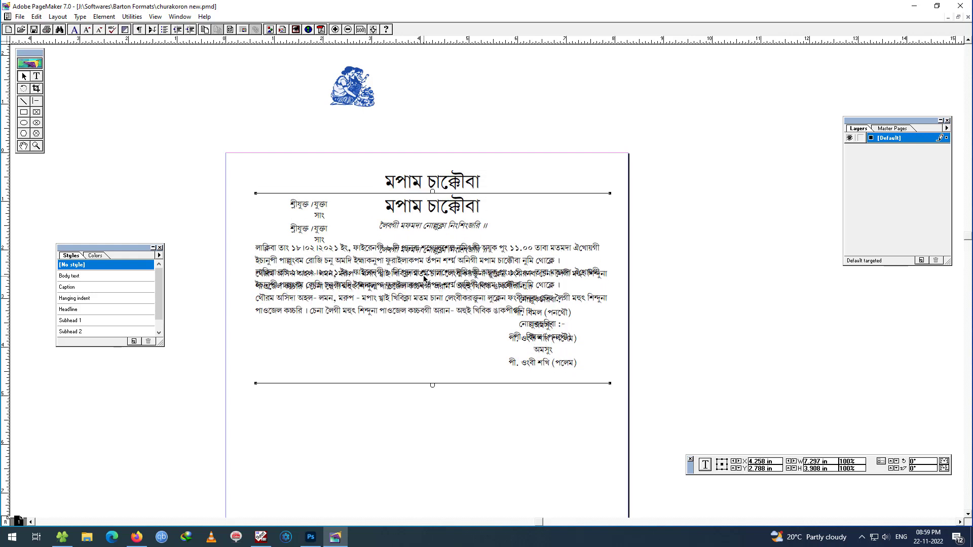
key("ctrl+Down")
key("ctrl+Down")
key("ctrl+Down")
key("ctrl+Down")
key("ctrl+Down")
key("ctrl+Down")
key("ctrl+Down")
key("ctrl+Down")
key("ctrl+Down")
key("ctrl+Down")
key("ctrl+Down")
key("ctrl+Down")
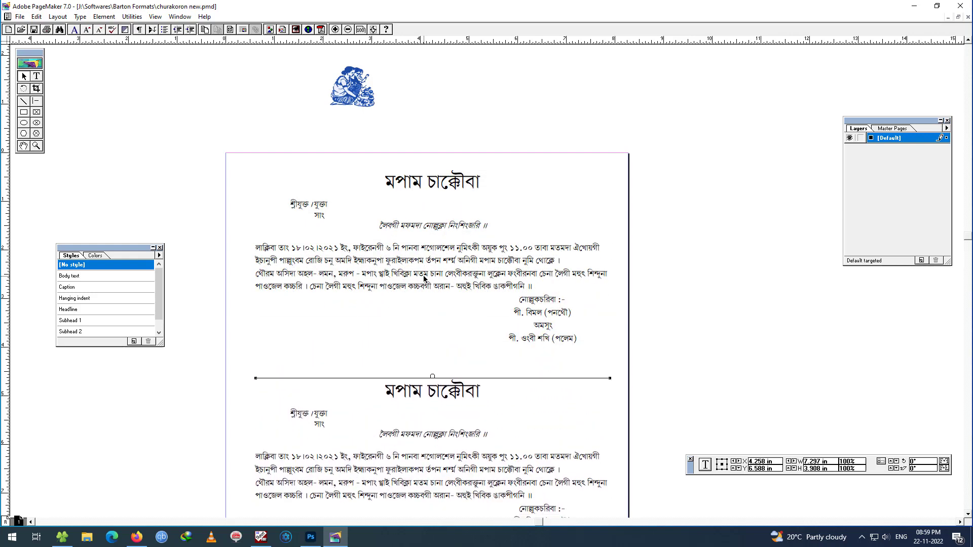
key("ctrl+Up")
key("ctrl+Up")
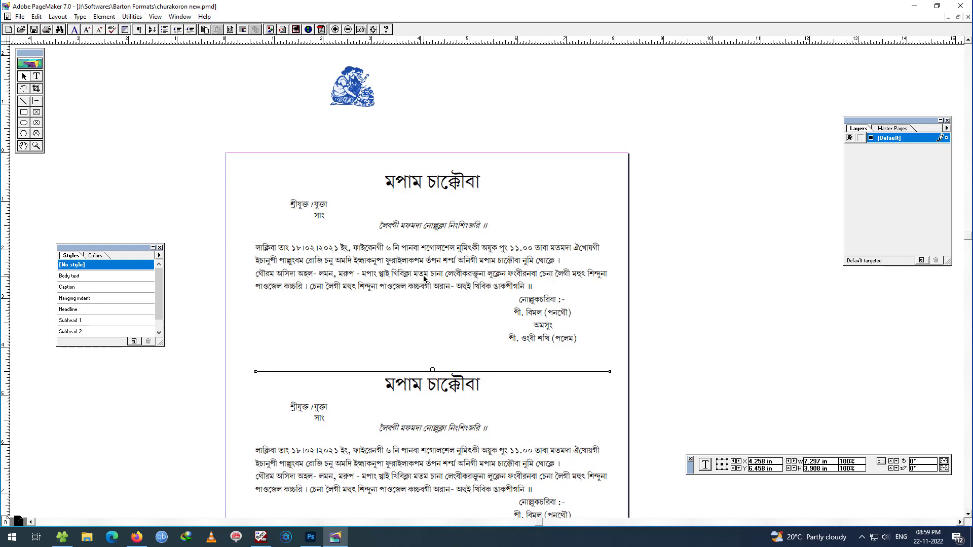
key("ctrl+Up")
scroll(421, 301, "down", 2)
scroll(437, 302, "down", 3)
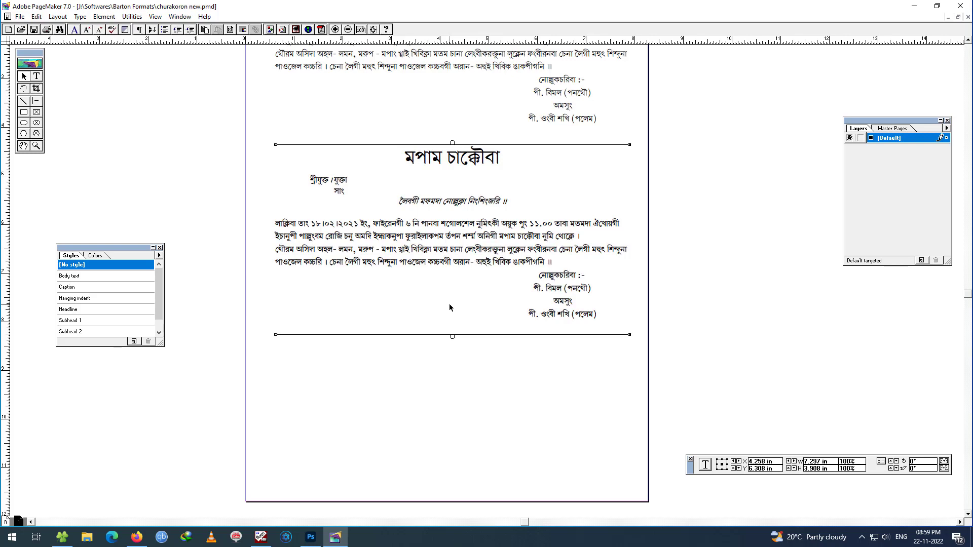
Add a third notice copy and nudge the copies up for even spacing
key("Down")
key("Down")
key("Down")
key("Down")
key("Down")
key("Down")
key("Down")
key("Down")
key("Down")
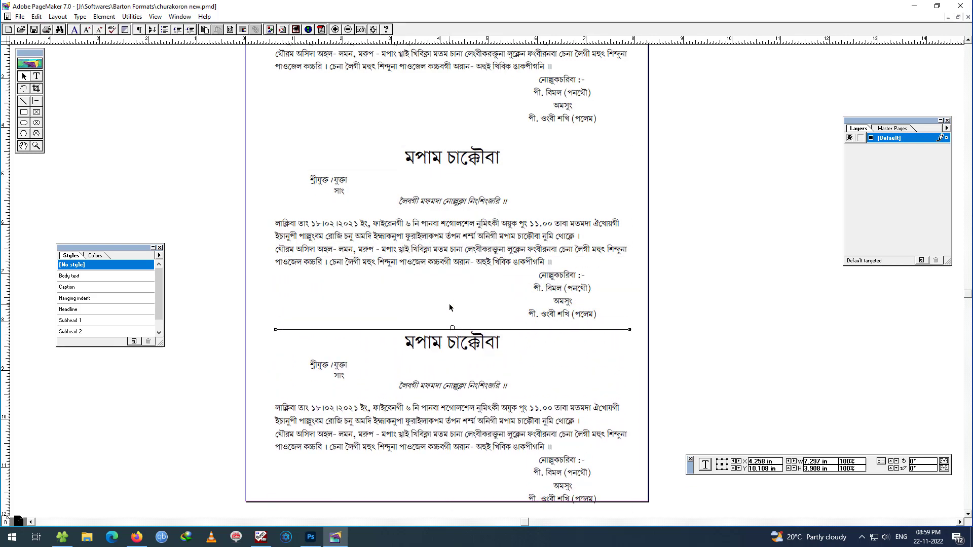
key("Up")
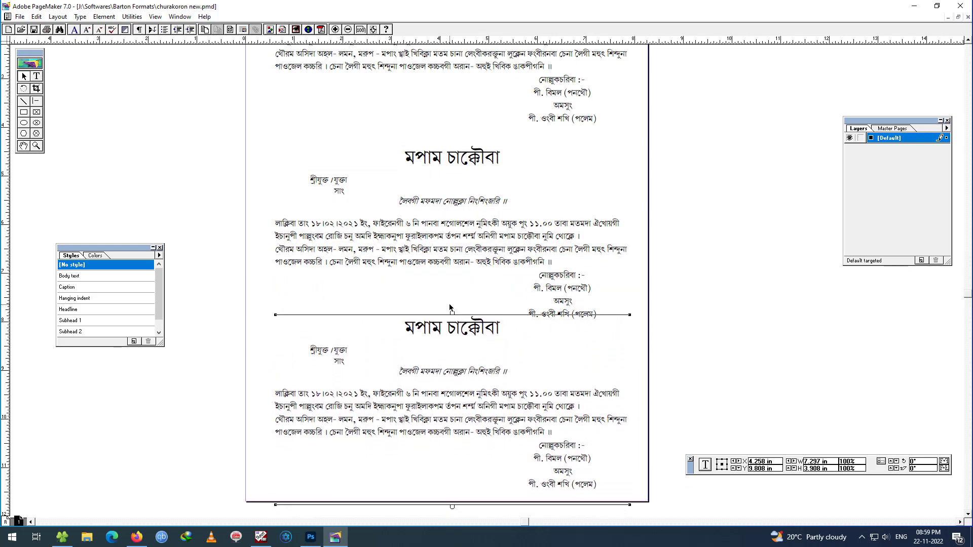
key("Down")
left_click(452, 270)
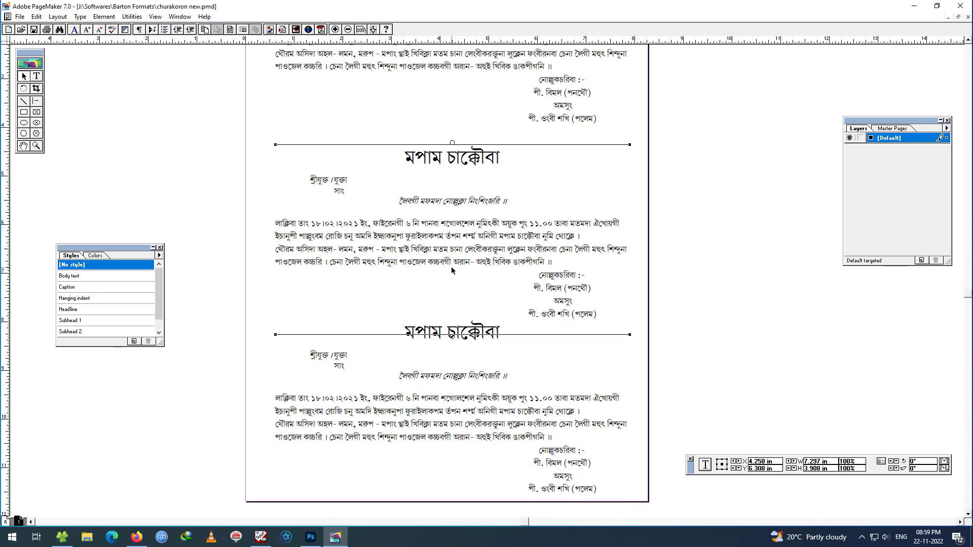
key("Up")
key("Up")
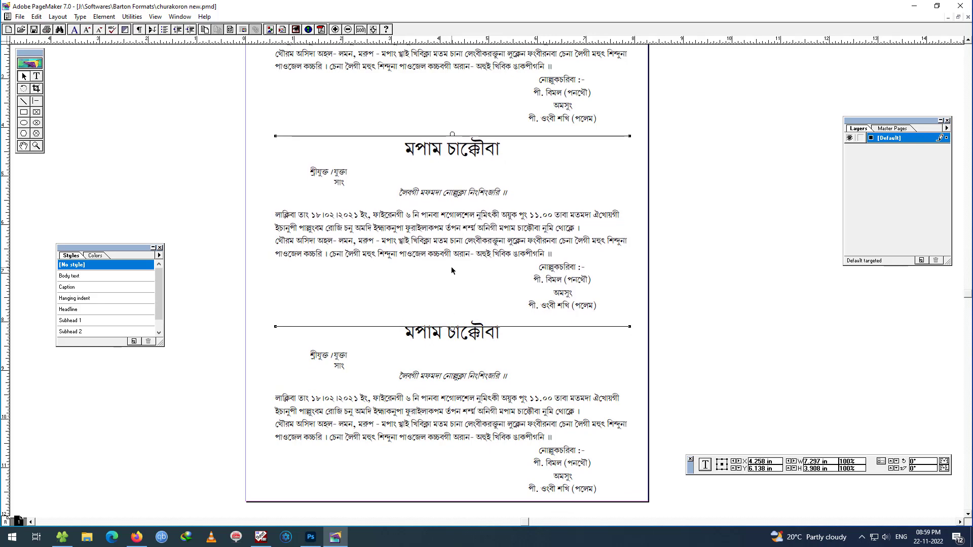
key("Up")
key("Up")
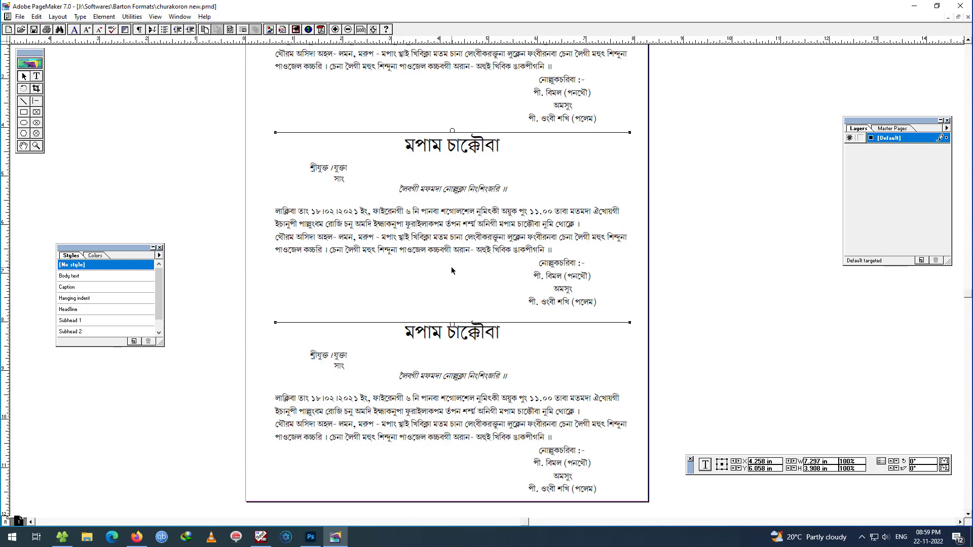
left_click(473, 396)
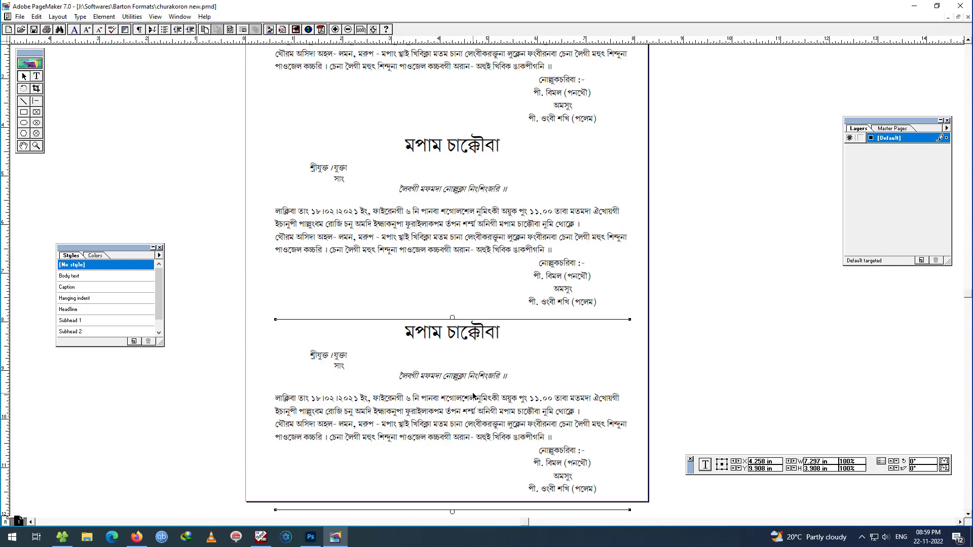
key("Up")
key("Up")
Move the blue clipart logo from the pasteboard beside the first notice's title
left_click(661, 341)
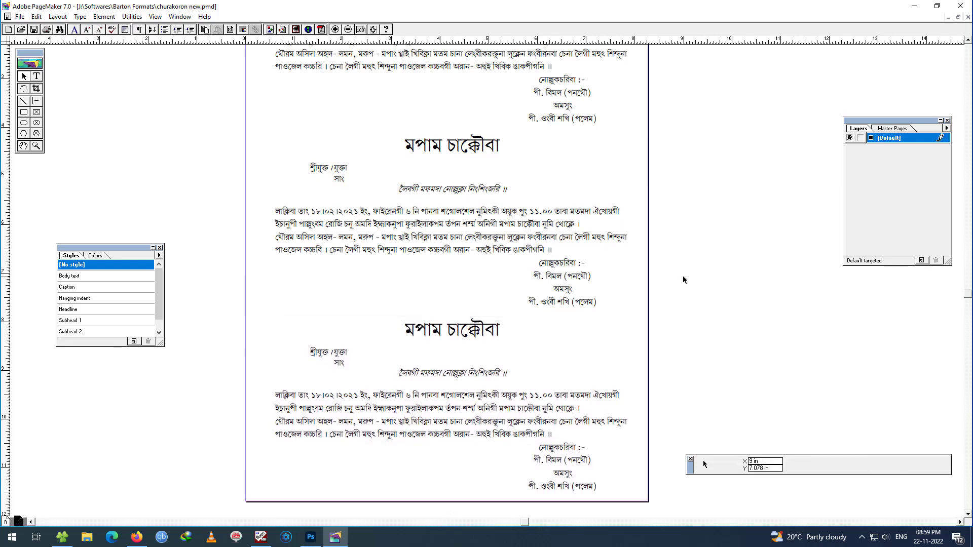
scroll(702, 464, "up", 5)
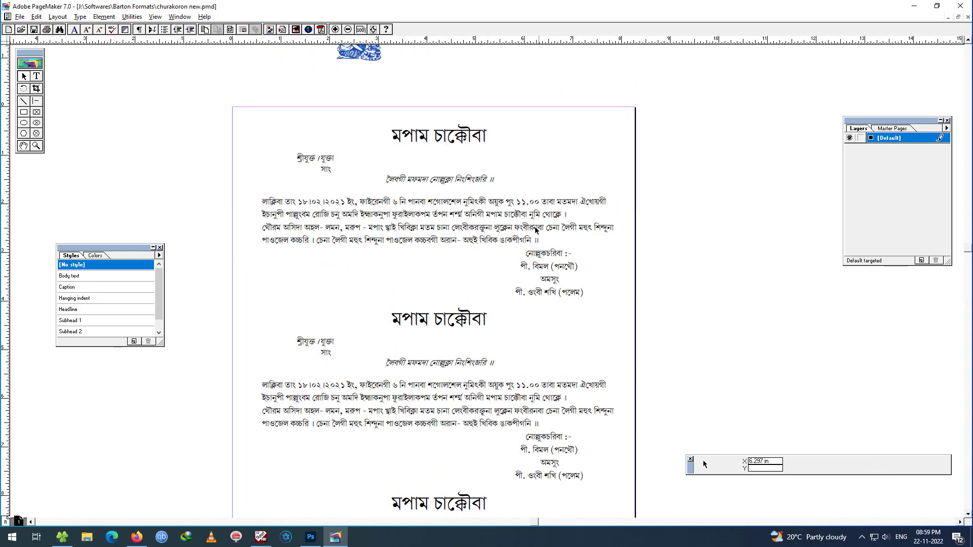
left_click(357, 99)
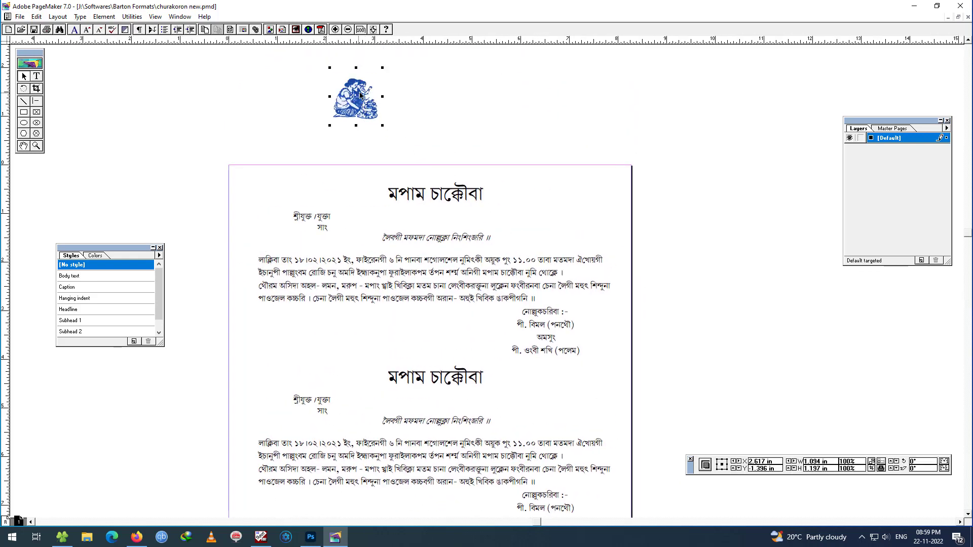
left_click_drag(362, 92, 322, 228)
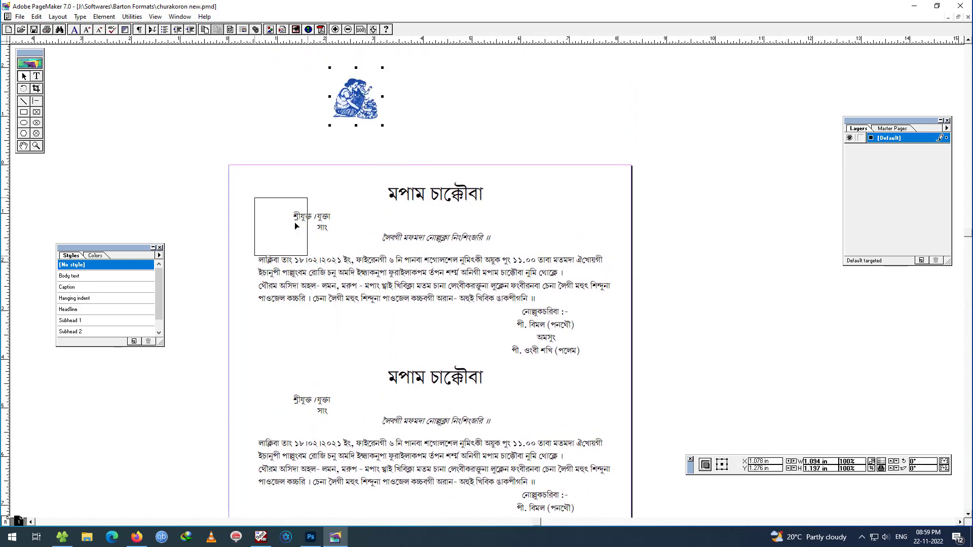
left_click_drag(323, 228, 563, 214)
left_click(709, 235)
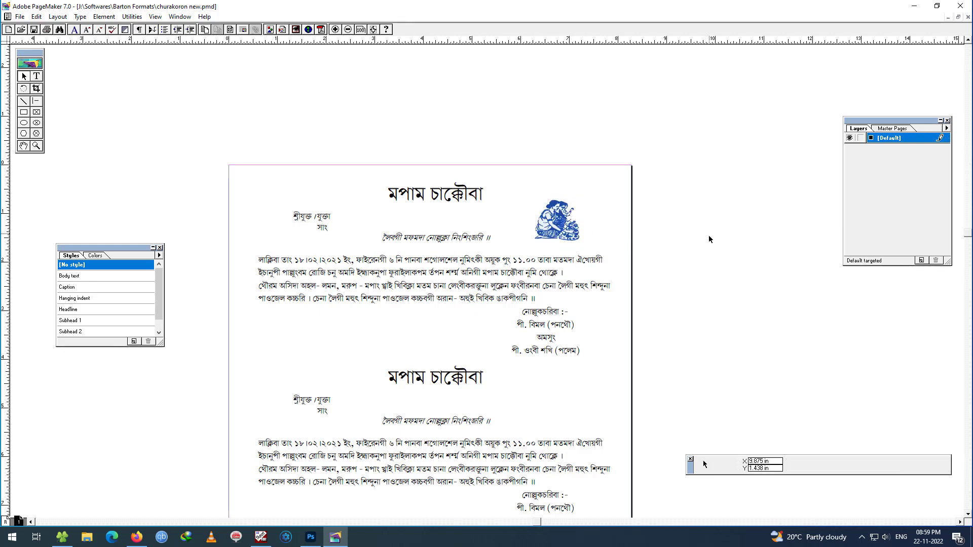
scroll(560, 153, "down", 3)
Place copies of the logo beside the second and third notice titles
left_click(557, 138)
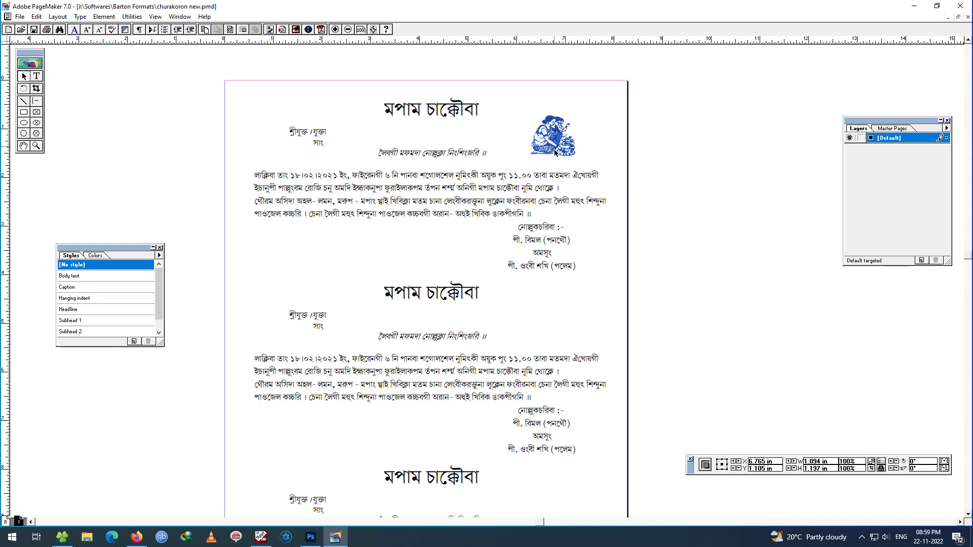
left_click_drag(555, 144, 555, 332)
left_click(684, 326)
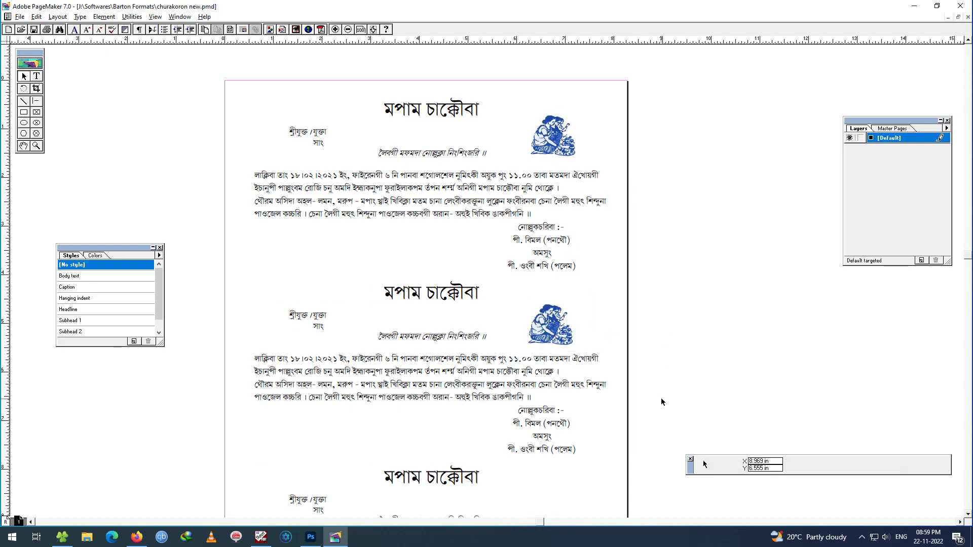
scroll(660, 397, "down", 3)
left_click(569, 195)
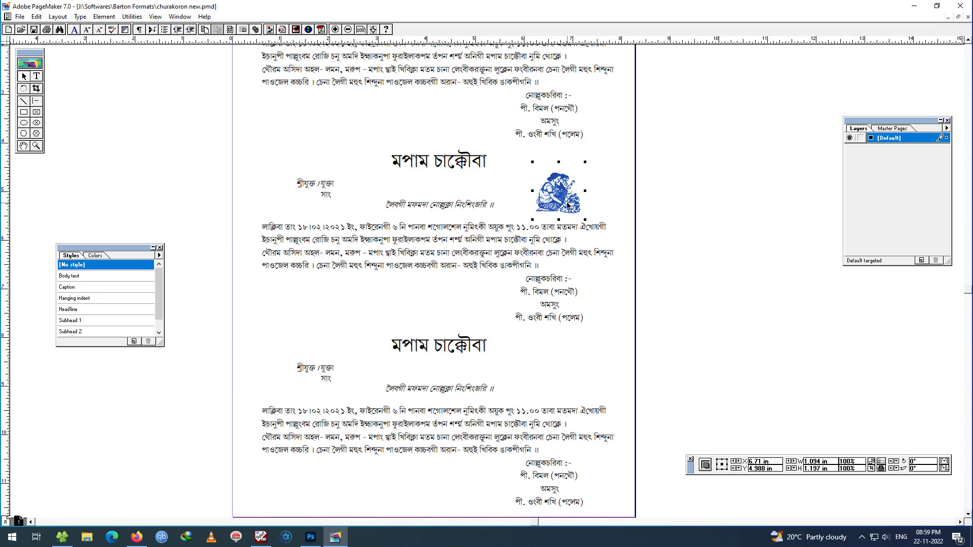
left_click_drag(568, 206, 563, 377)
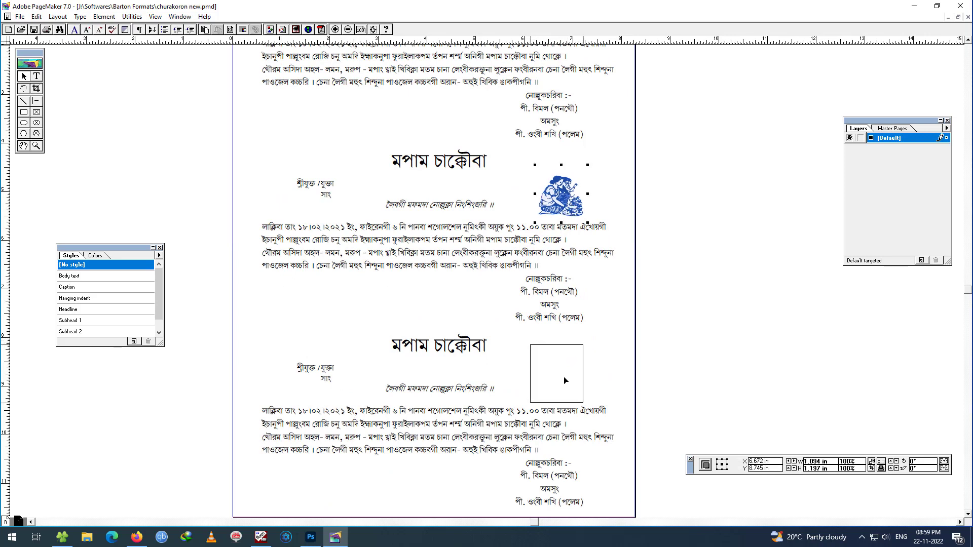
left_click(689, 365)
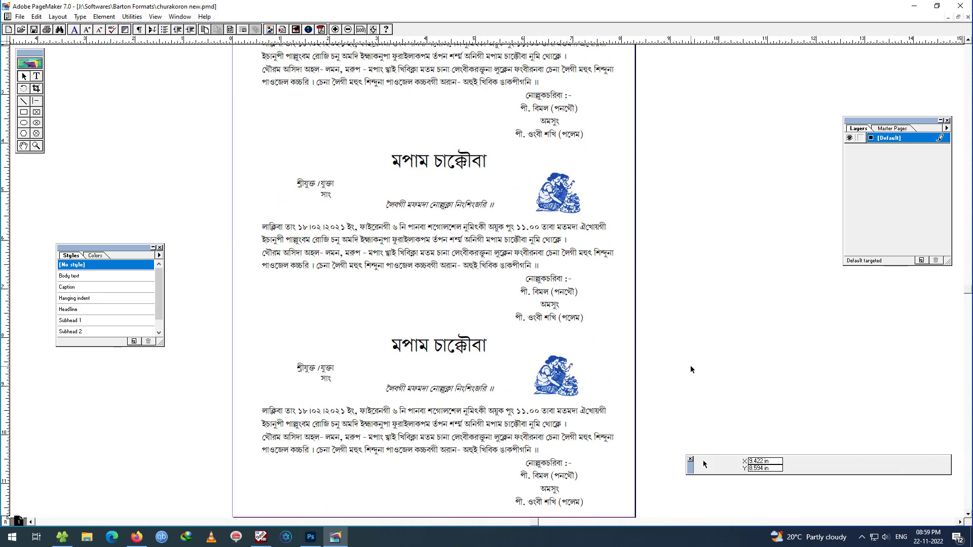